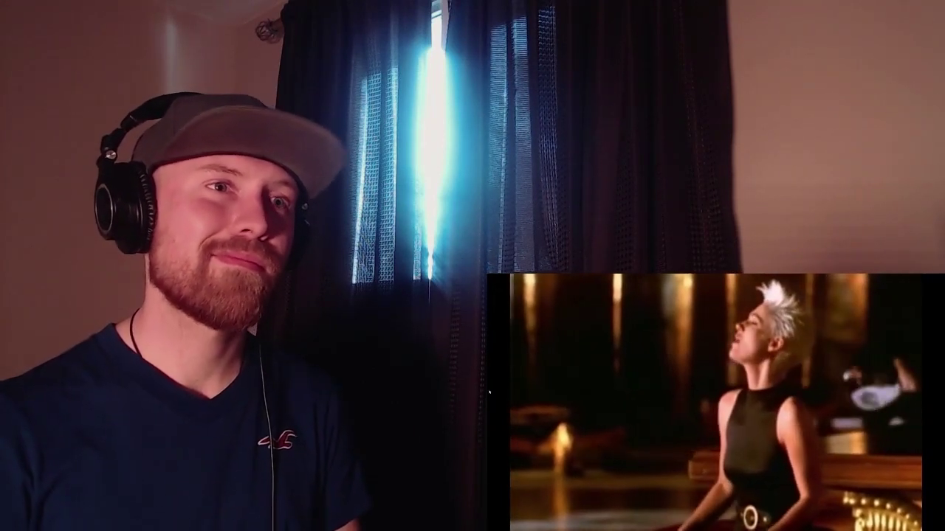
{"action": "key", "text": "space"}
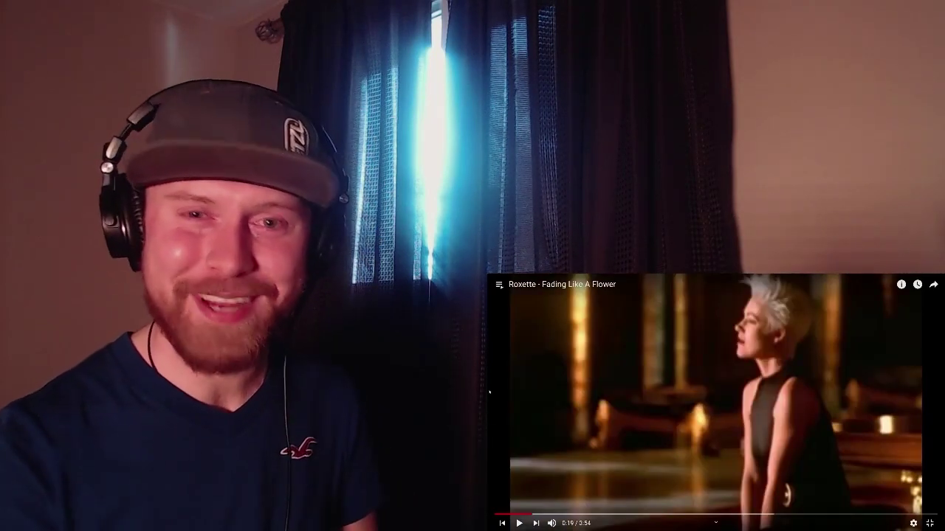
{"action": "key", "text": "space"}
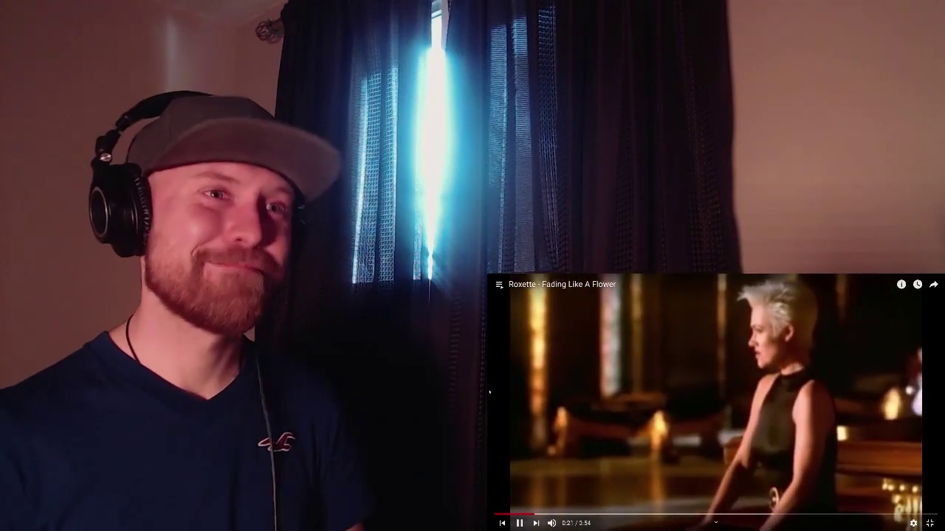